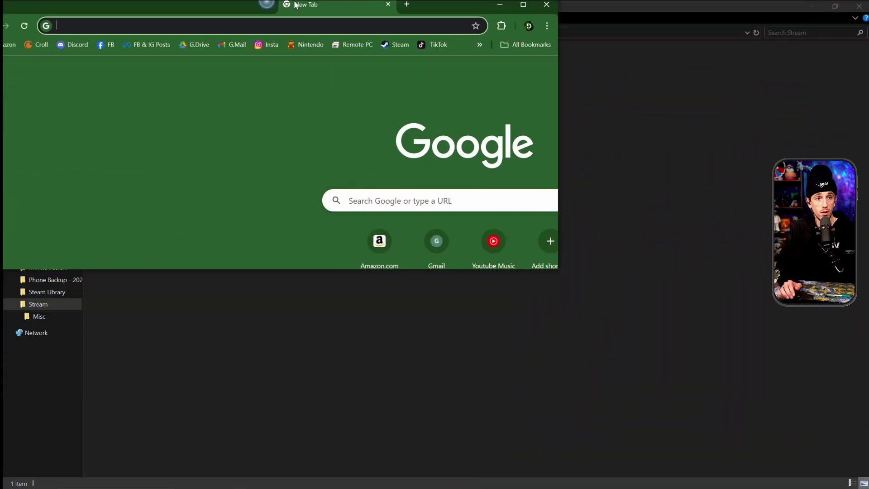
- Maximize the new Chrome window that opened over the Stream folder
double_click(299, 8)
- Search for 'streamerbot' and open the Streamer.bot home page
click(237, 36)
text(streamerbot)
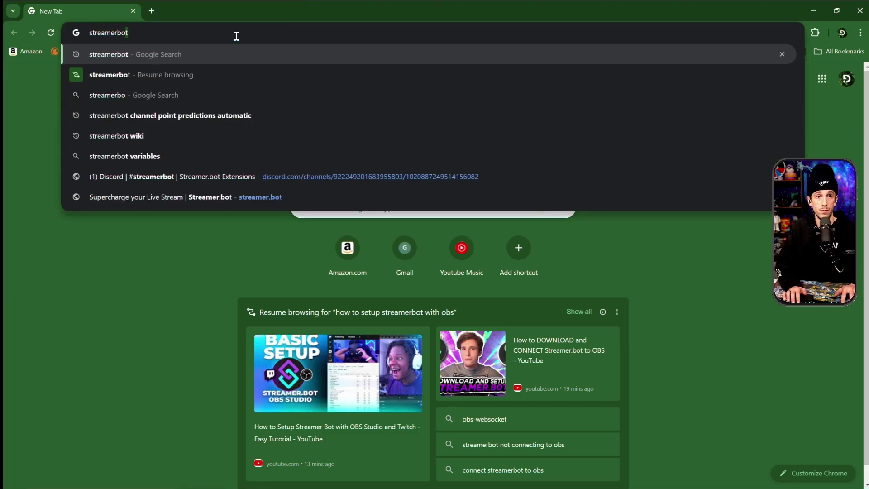
key(Return)
click(306, 194)
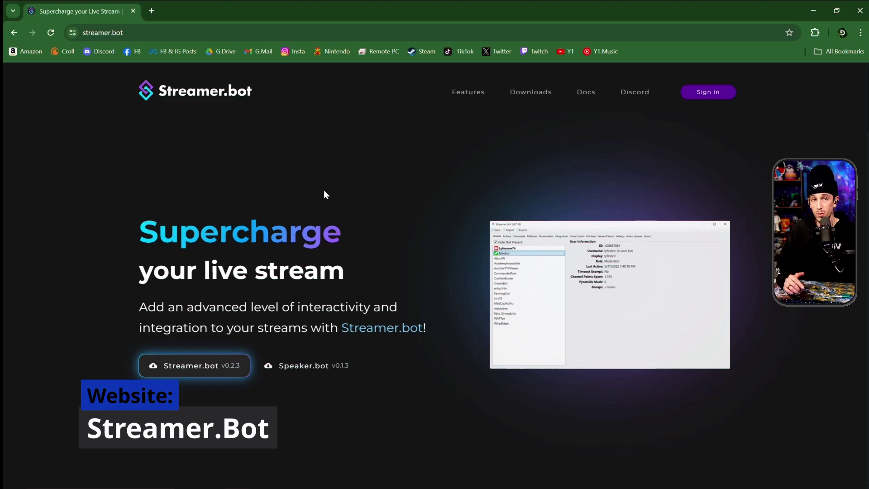
- Download the Streamer.bot v0.2.3 zip into D:\Stream and return to File Explorer
click(179, 374)
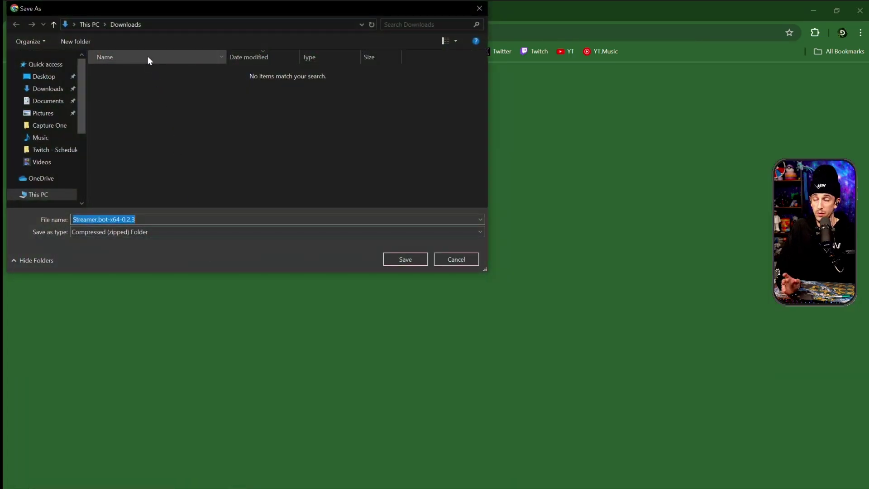
drag(85, 87, 84, 167)
click(42, 179)
click(423, 261)
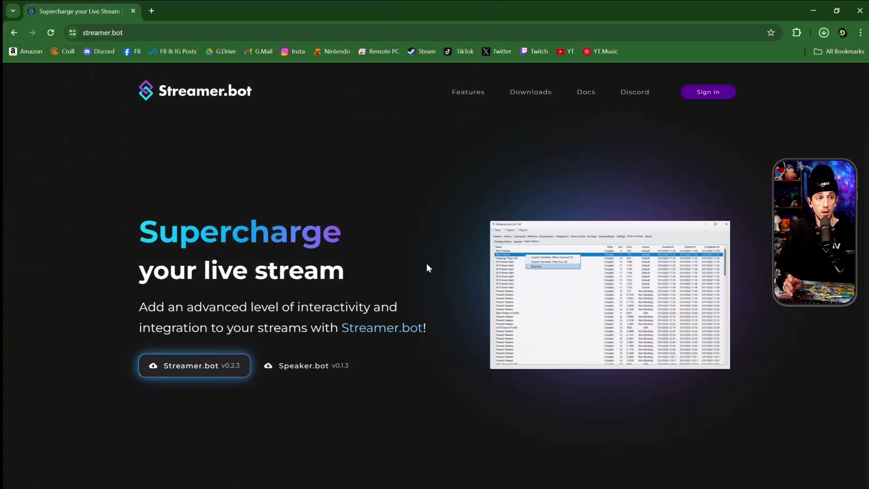
mouse_move(213, 486)
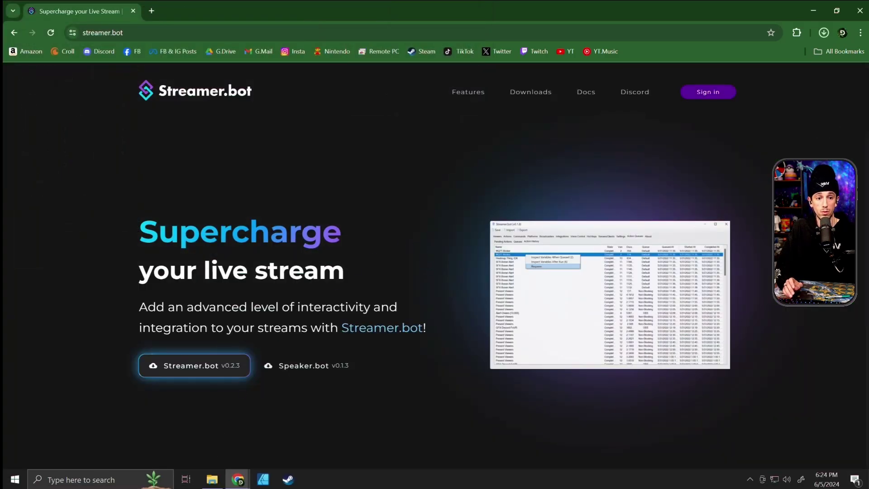
click(212, 478)
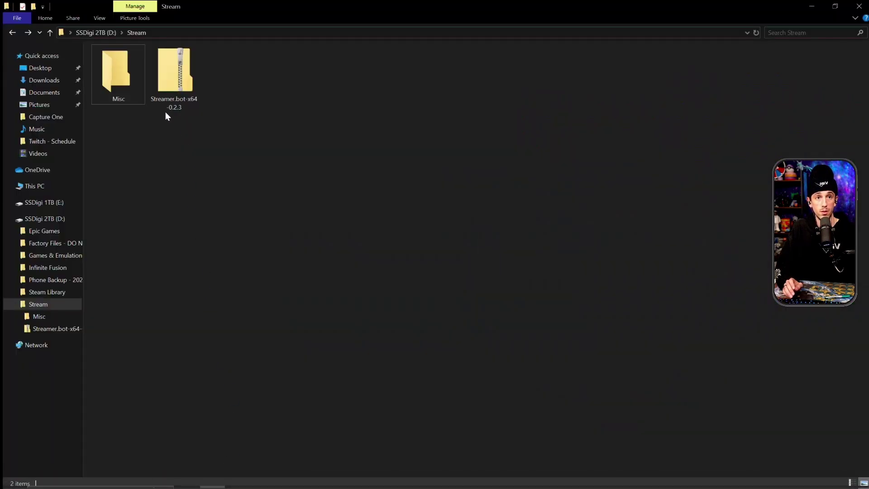
- Extract the Streamer.bot-x64-0.2.3 zip into a matching folder inside Stream
click(178, 77)
right_click(177, 77)
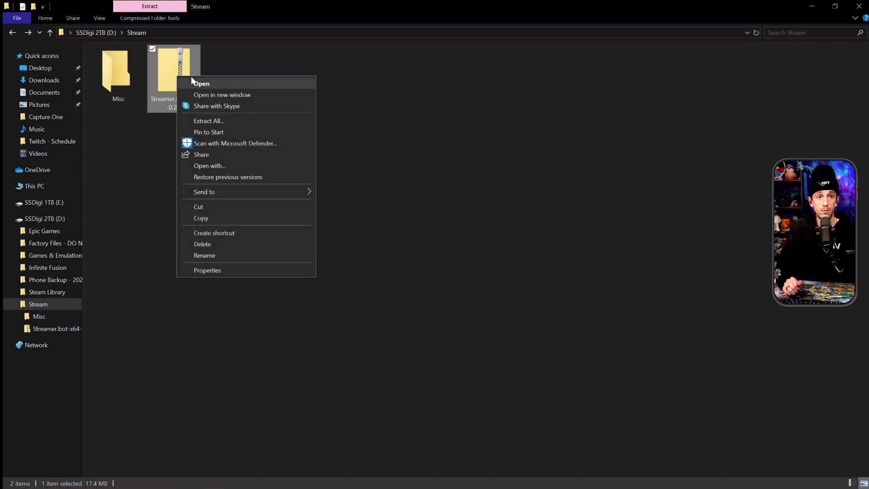
click(220, 120)
click(510, 357)
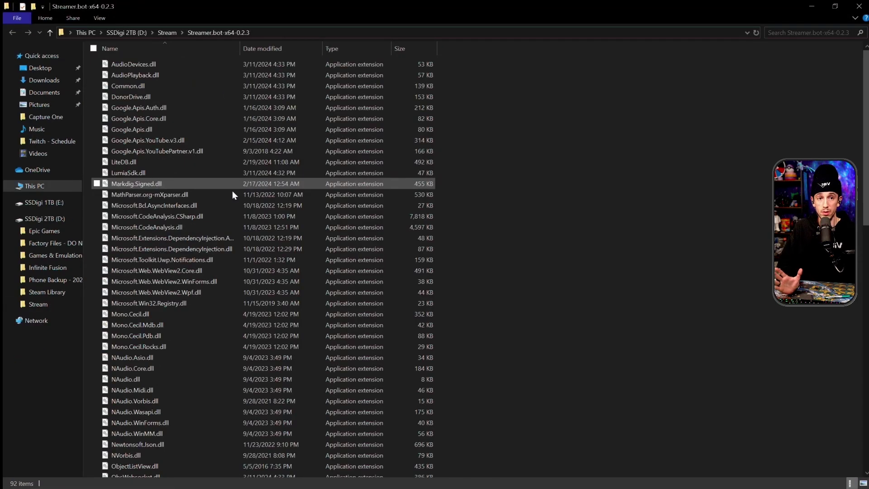
- Select the Streamer.bot application file in the extracted folder
scroll(183, 150, down, 18)
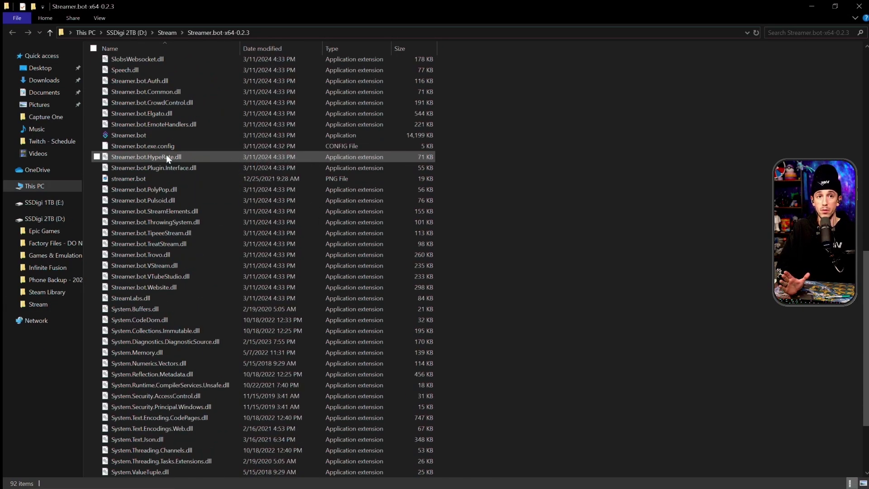
scroll(166, 154, up, 3)
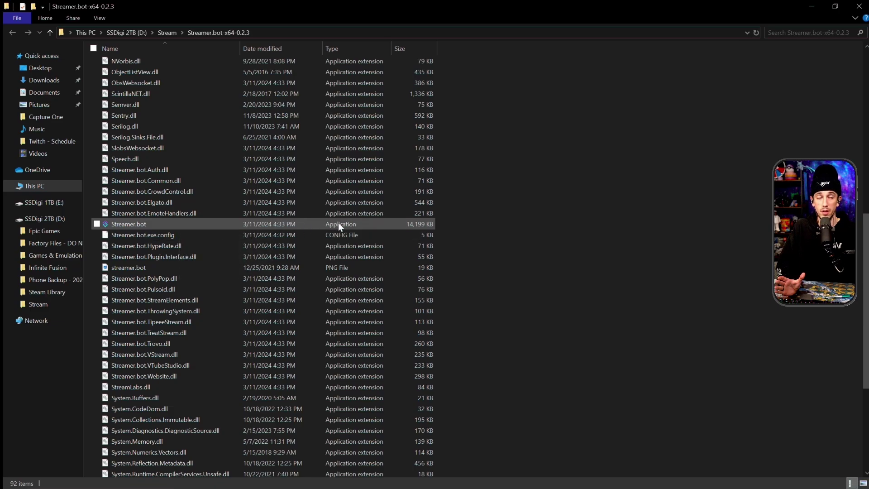
click(189, 224)
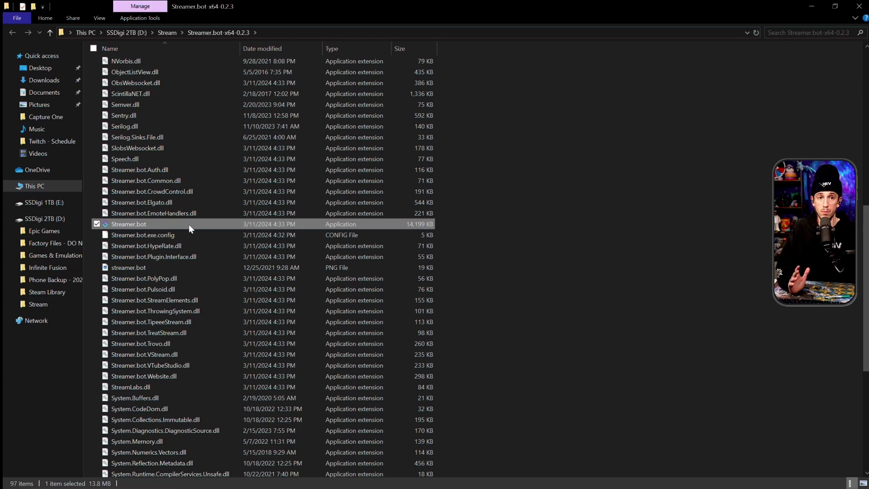
- Launch Streamer.bot and browse the Actions, Action Queues, Commands, Platforms and Stream Apps pages
double_click(188, 225)
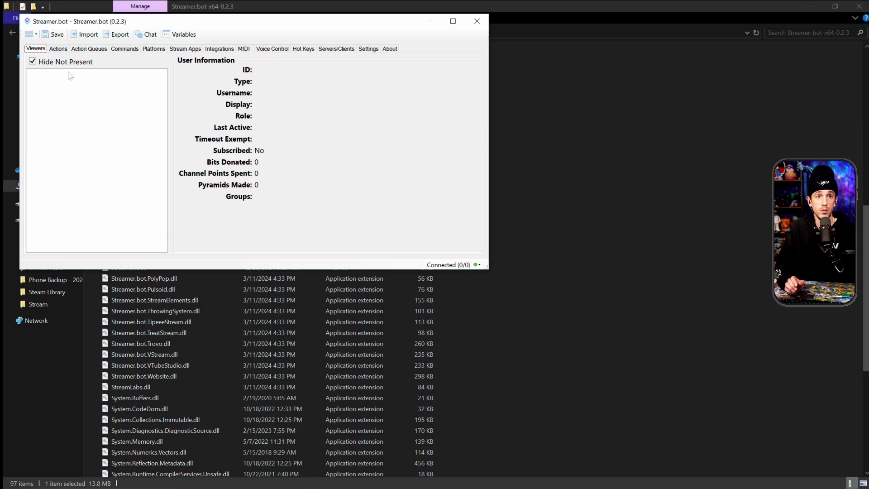
click(62, 51)
click(90, 50)
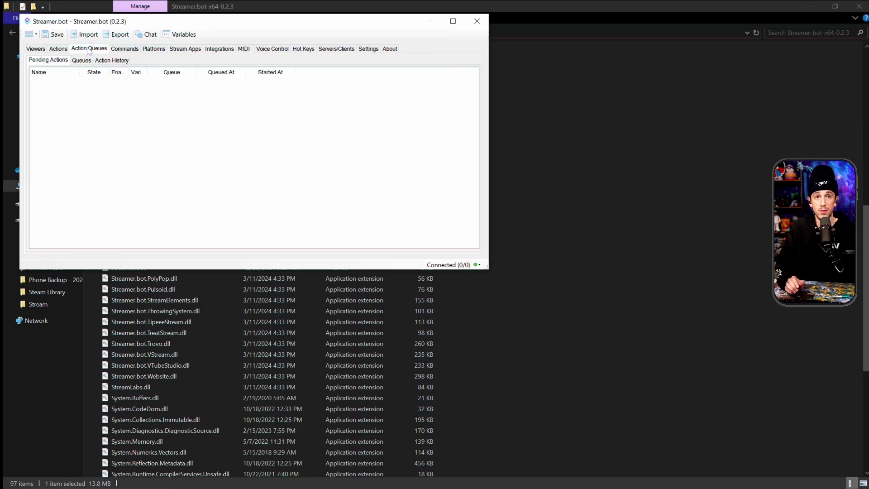
click(118, 49)
click(153, 50)
click(185, 50)
- Browse the Integrations, MIDI, Voice Control, Hotkeys, Servers/Clients and Settings pages, ending on Actions
click(219, 50)
click(243, 49)
click(272, 49)
click(302, 49)
click(336, 49)
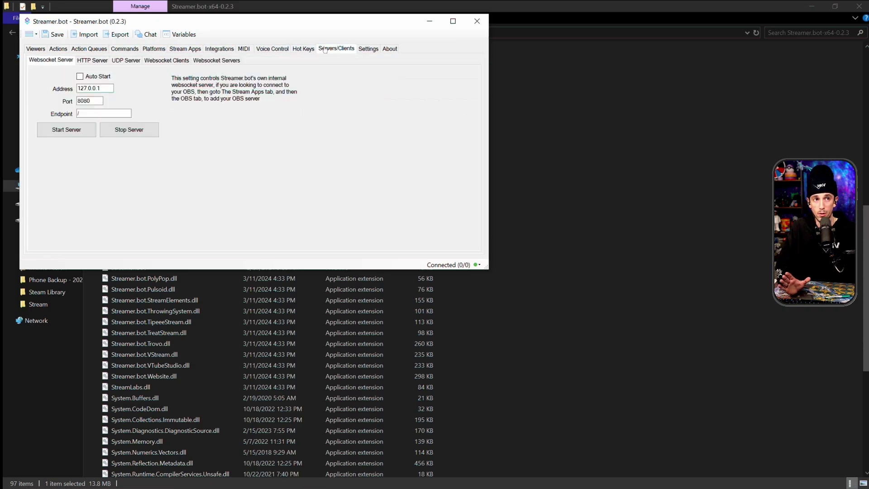
click(367, 49)
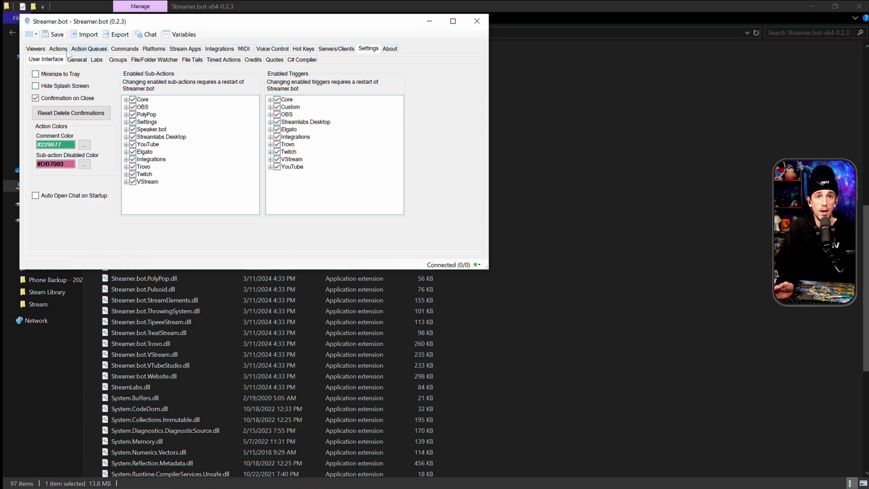
click(53, 50)
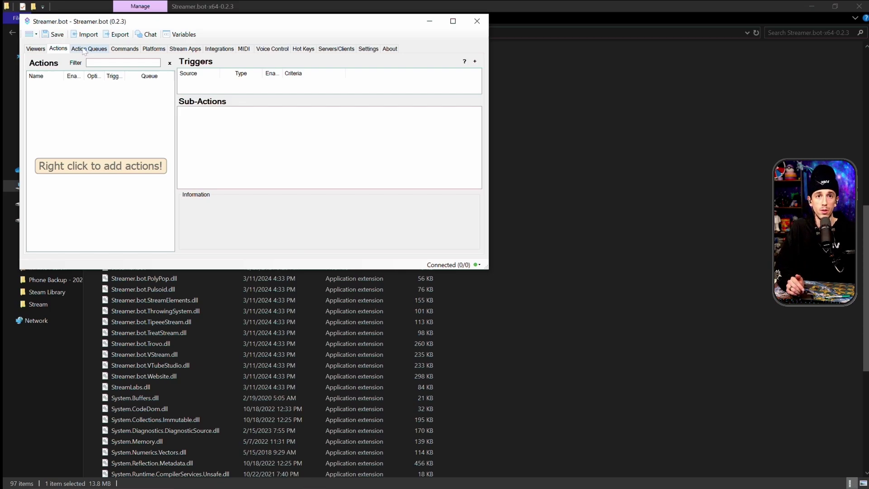
- Show the Platforms > Twitch > Accounts page and maximize the Streamer.bot window
click(159, 50)
click(37, 63)
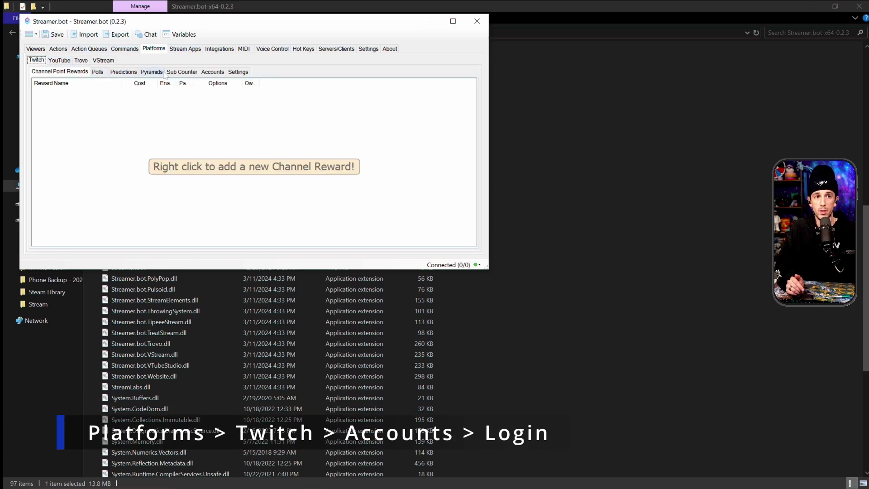
click(207, 73)
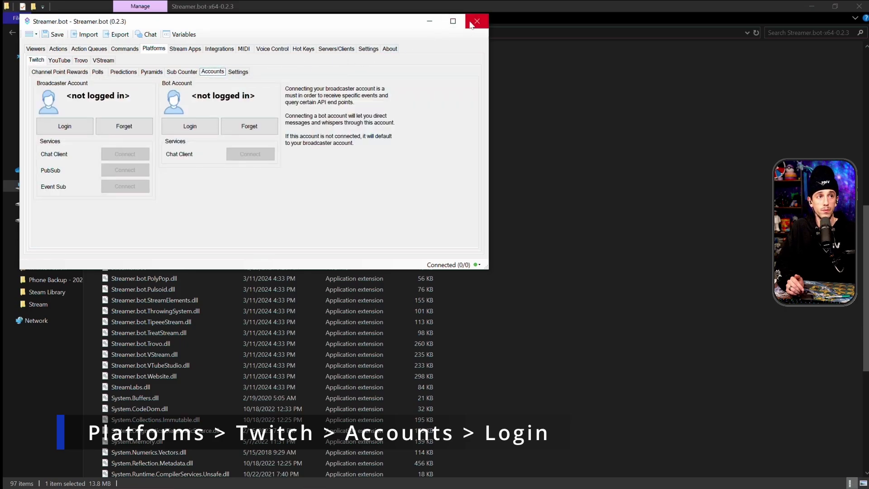
click(453, 22)
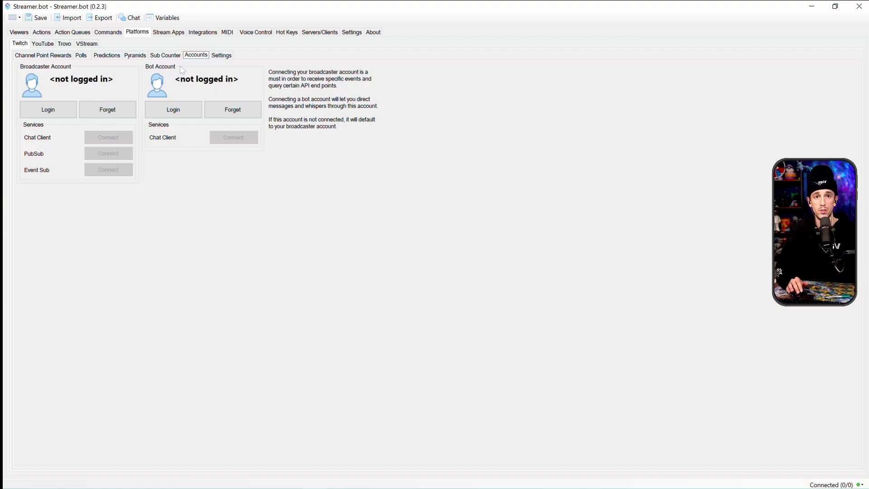
- Authorize Streamer.bot for the Twitch broadcaster account, then close the 'Logged In' tab
click(60, 105)
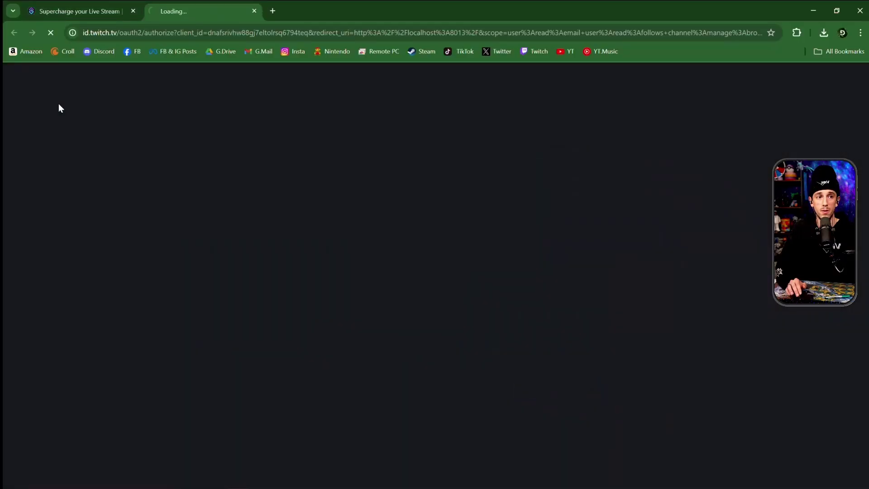
scroll(320, 244, up, 15)
scroll(319, 244, up, 3)
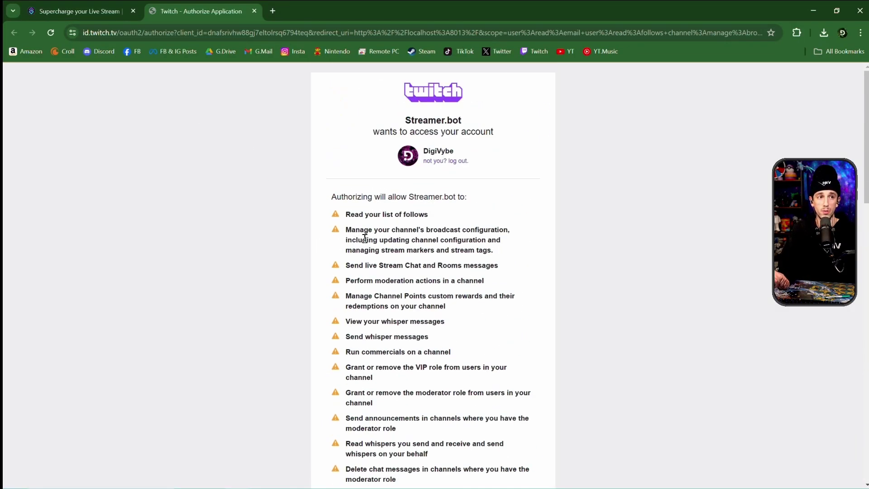
scroll(363, 239, down, 15)
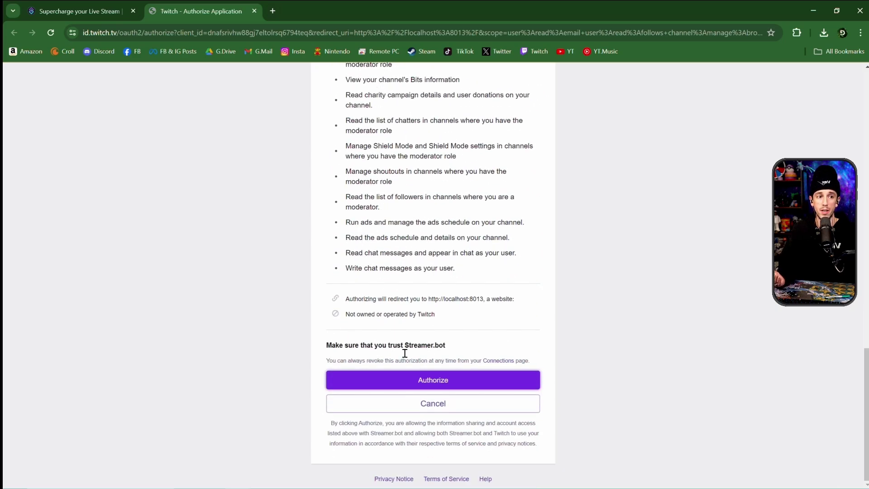
click(413, 380)
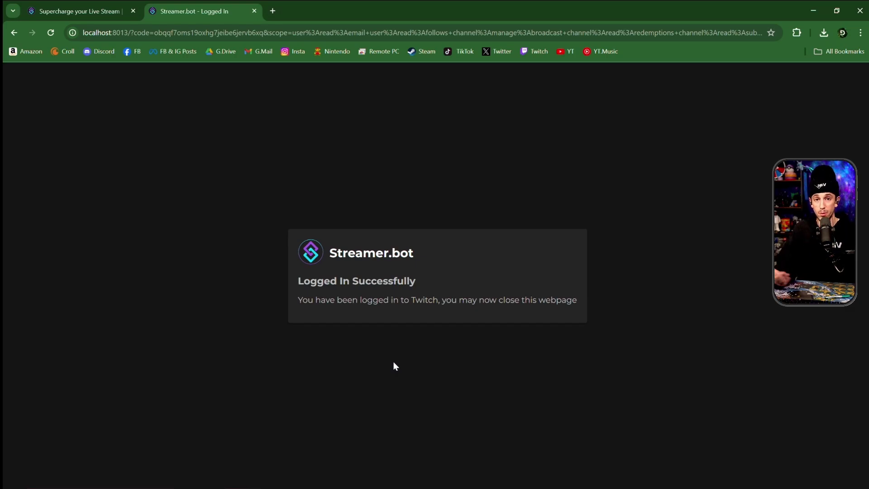
click(255, 10)
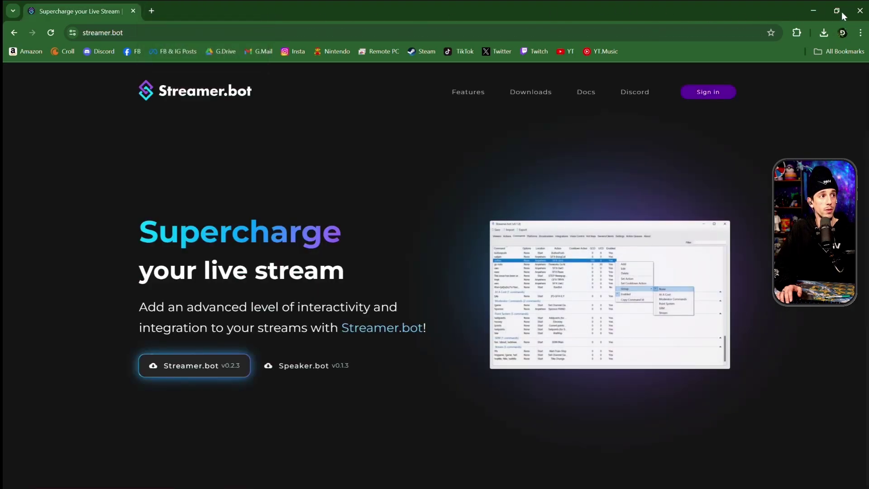